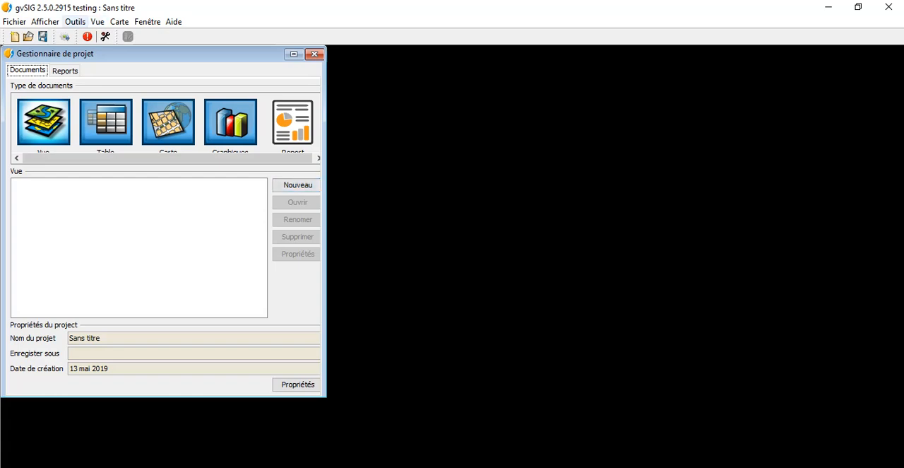
Look through the Geoprocess add-on packages available from the remote gvSIG repository, leaving the add-ons manager without installing anything.
left_click(74, 21)
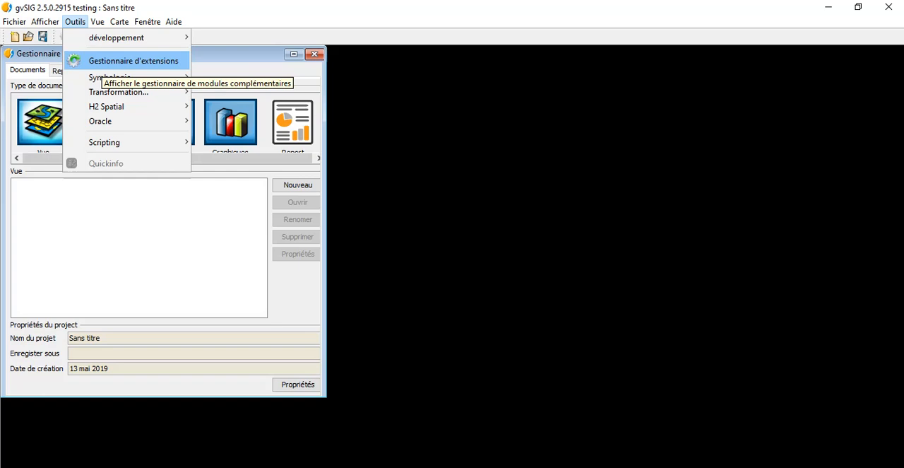
left_click(103, 62)
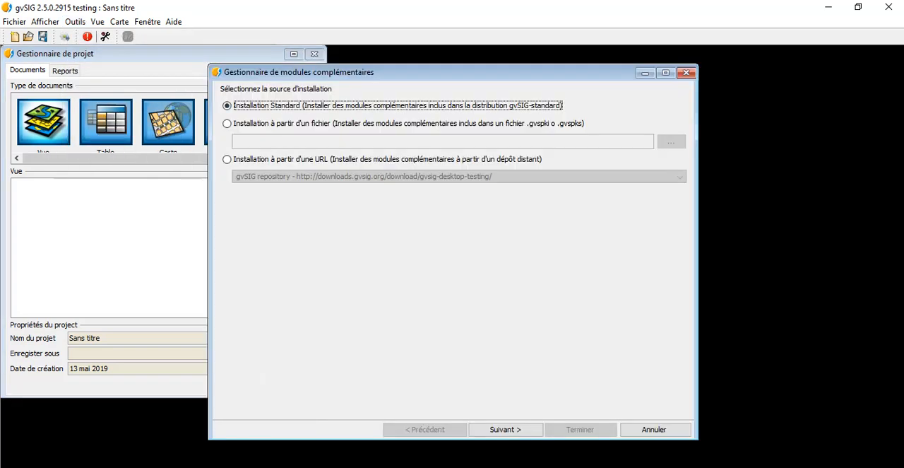
left_click(227, 159)
left_click(506, 429)
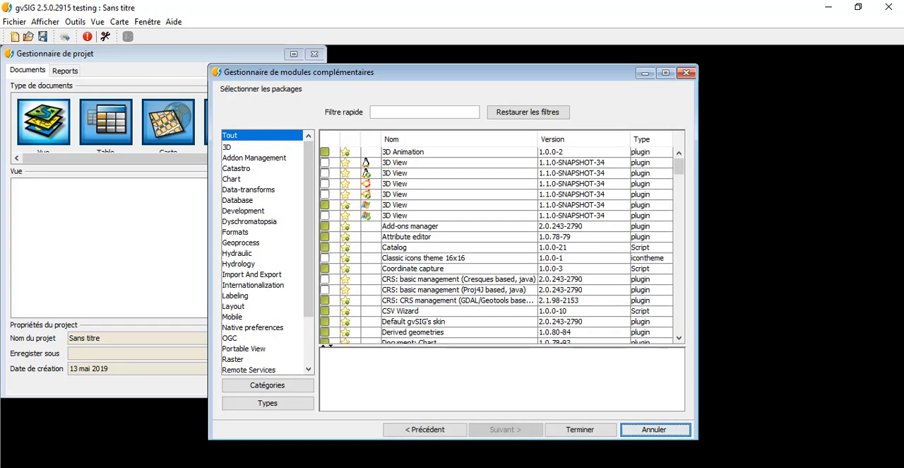
left_click(241, 242)
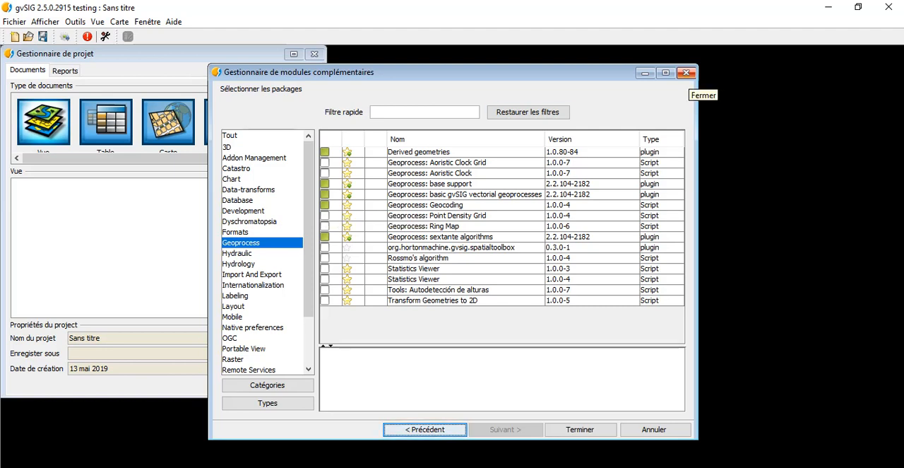
left_click(686, 73)
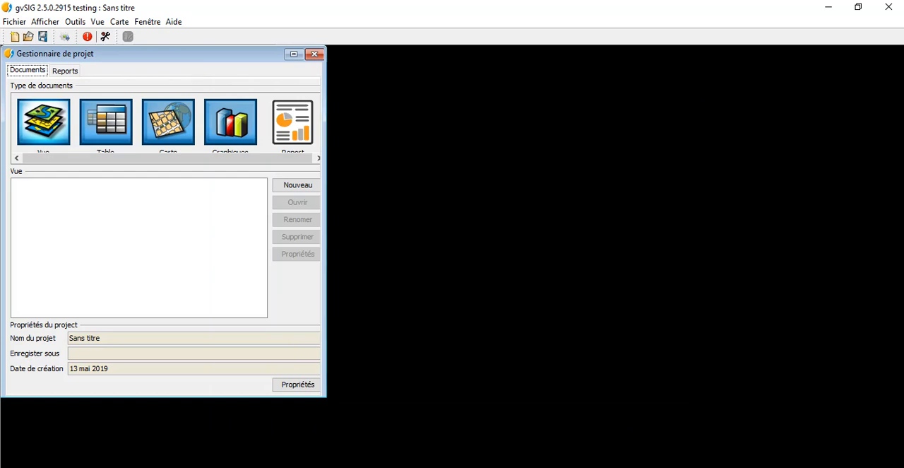
Add San_Francisco-Pharmacies.csv from the Documents/GvSIG/Module_8 folder to the project as a new table.
left_click(106, 122)
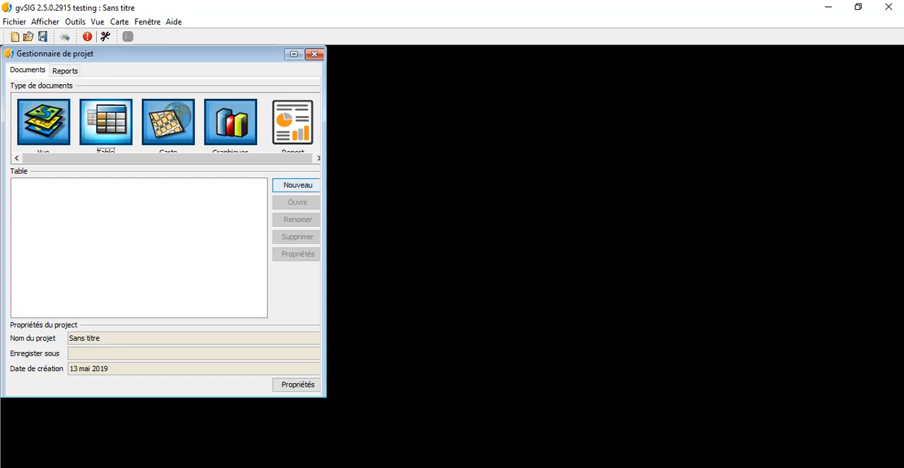
left_click(298, 184)
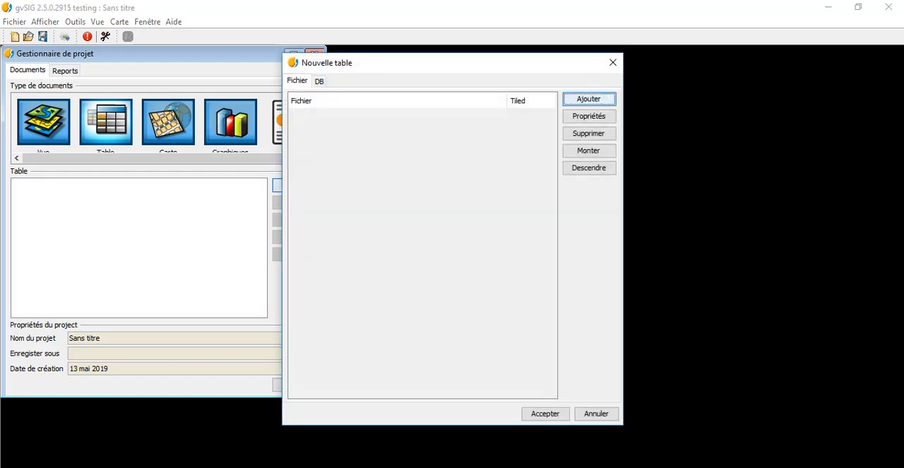
left_click(589, 99)
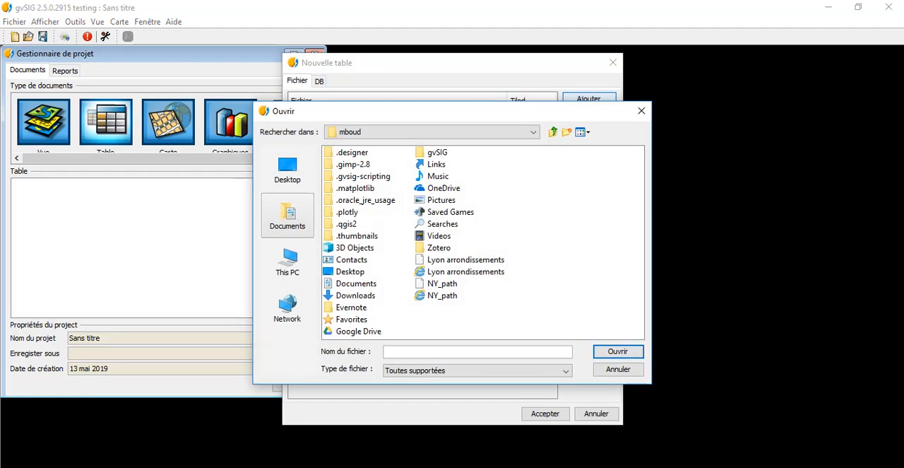
left_click(288, 215)
left_click(346, 224)
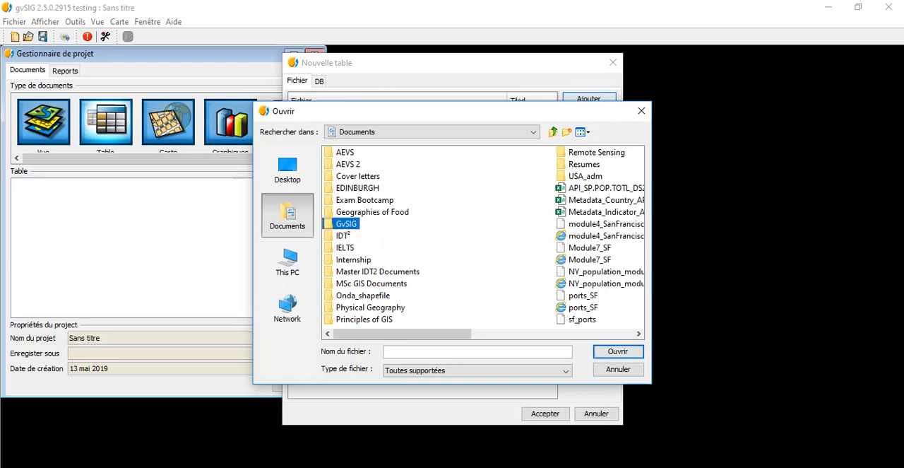
double_click(346, 223)
left_click(346, 199)
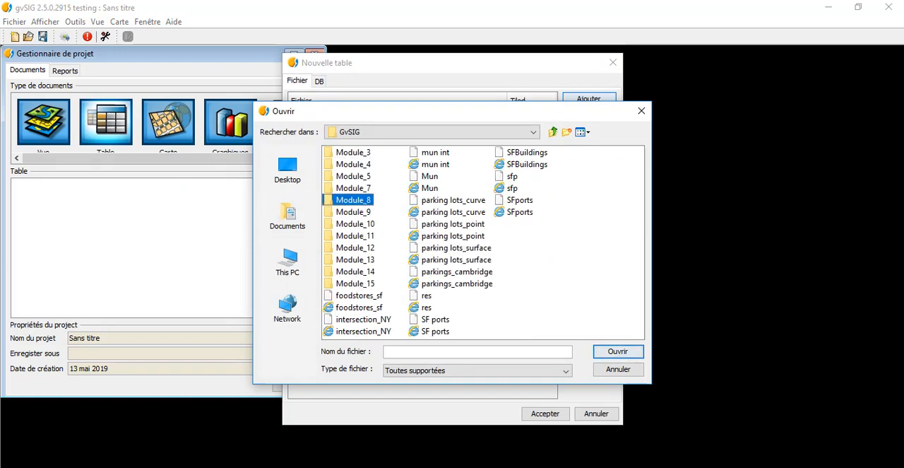
double_click(346, 199)
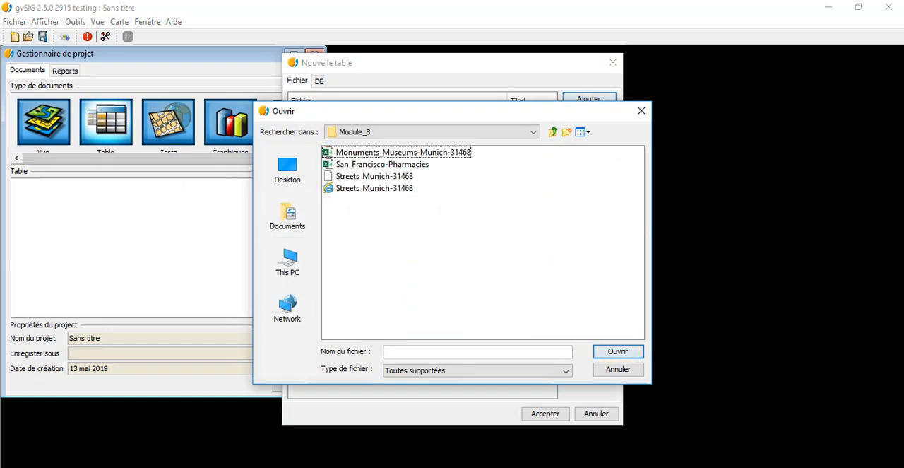
double_click(382, 164)
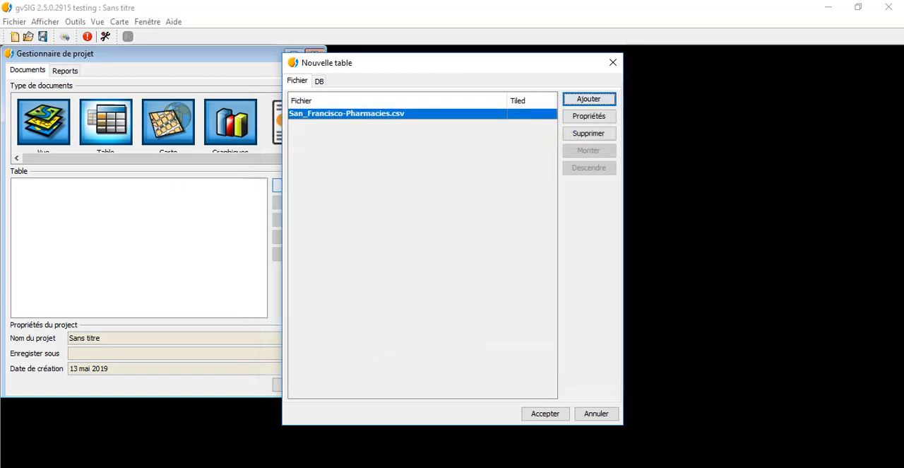
left_click(545, 414)
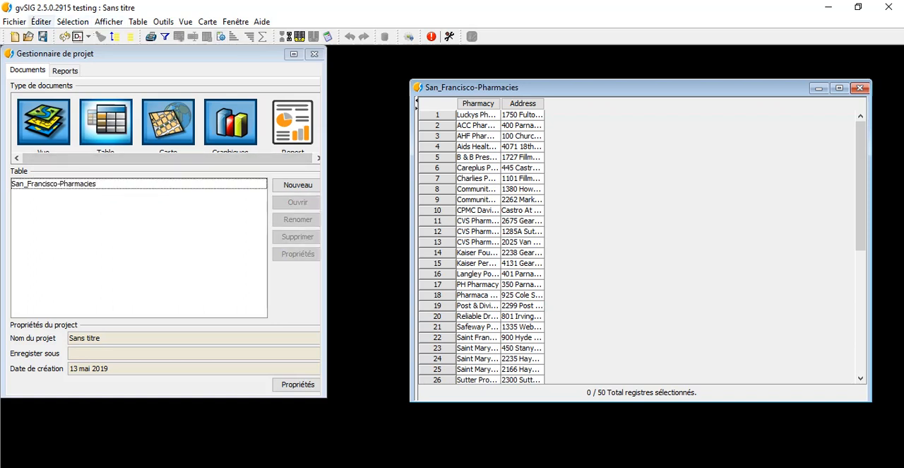
Create a new view in the project and maximize its window.
left_click(44, 122)
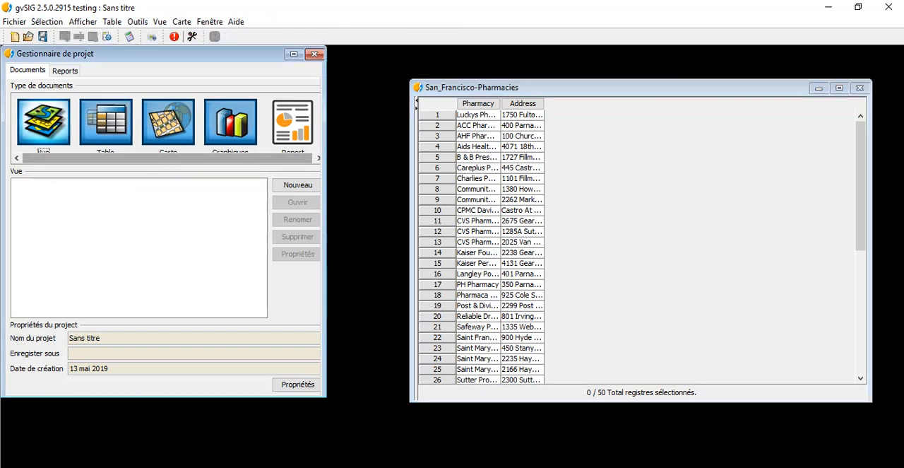
left_click(297, 185)
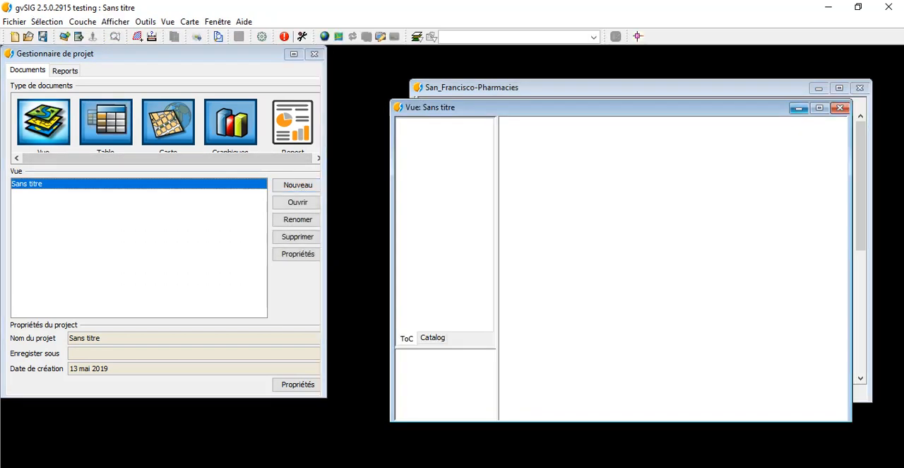
left_click(819, 109)
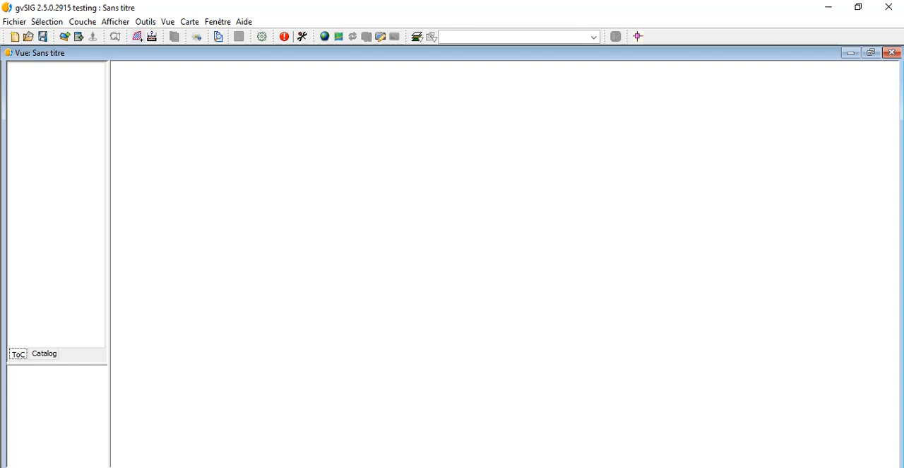
Check the current projection in the new view's properties, then close them.
left_click(167, 21)
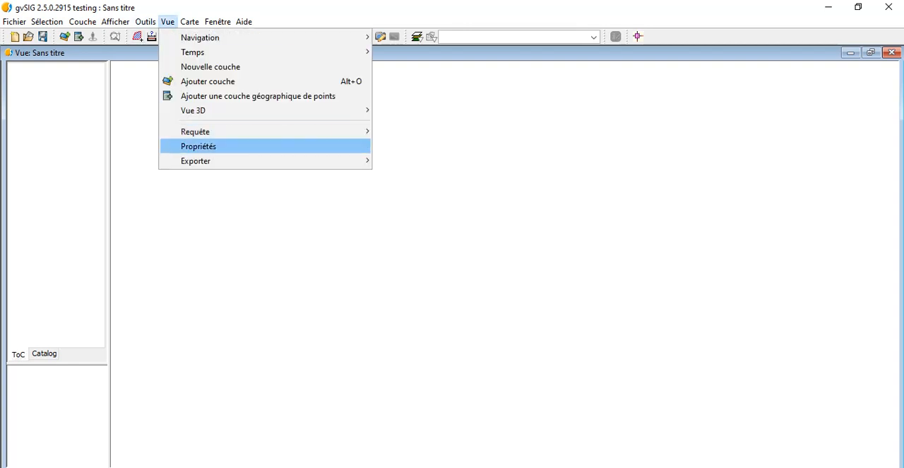
left_click(198, 146)
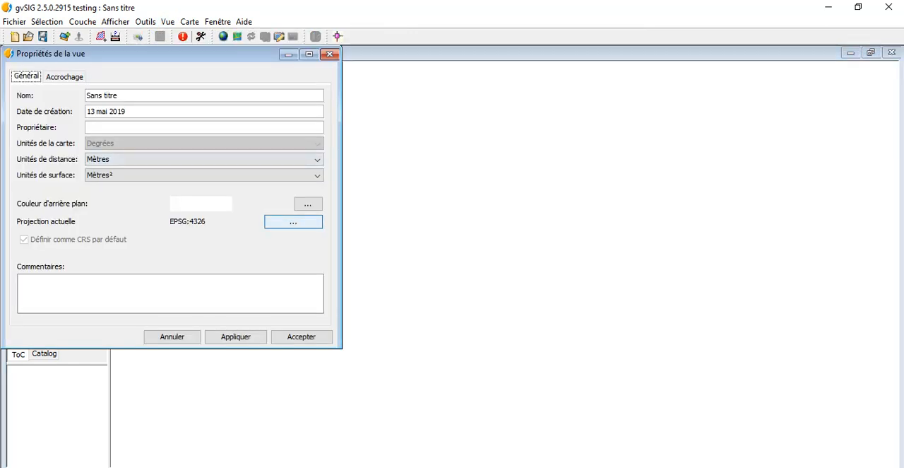
left_click(330, 53)
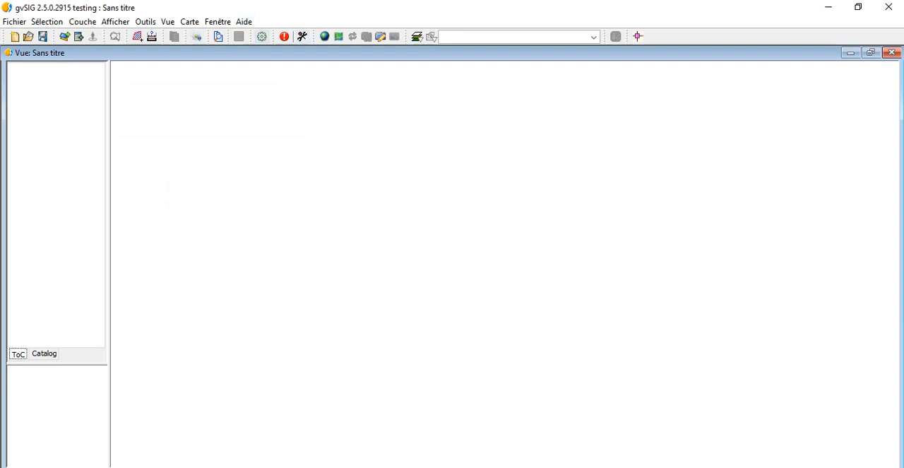
Launch the geoprocess "Geocodificacion Online: direcciones a puntos" from the Scripting geocoding tools in the toolbox.
left_click(261, 36)
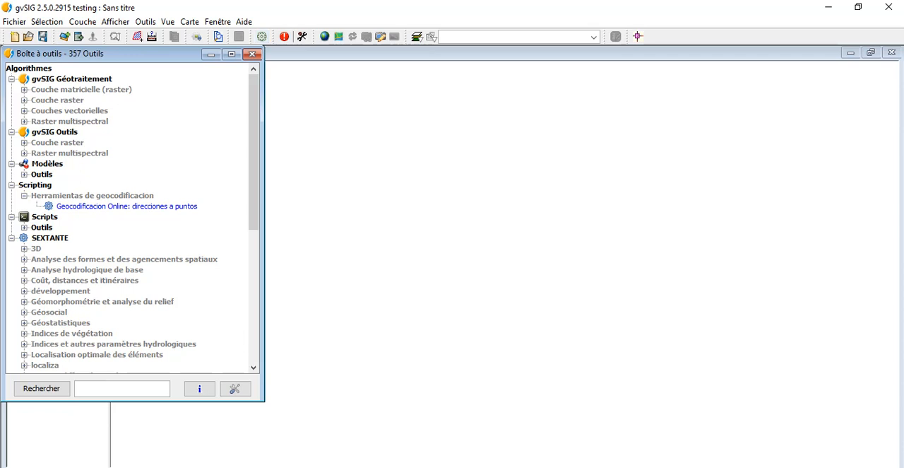
left_click(36, 185)
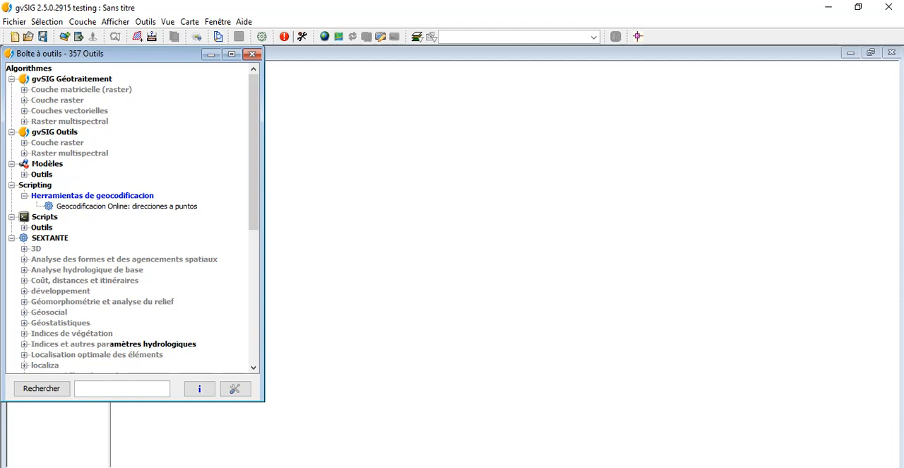
left_click(126, 206)
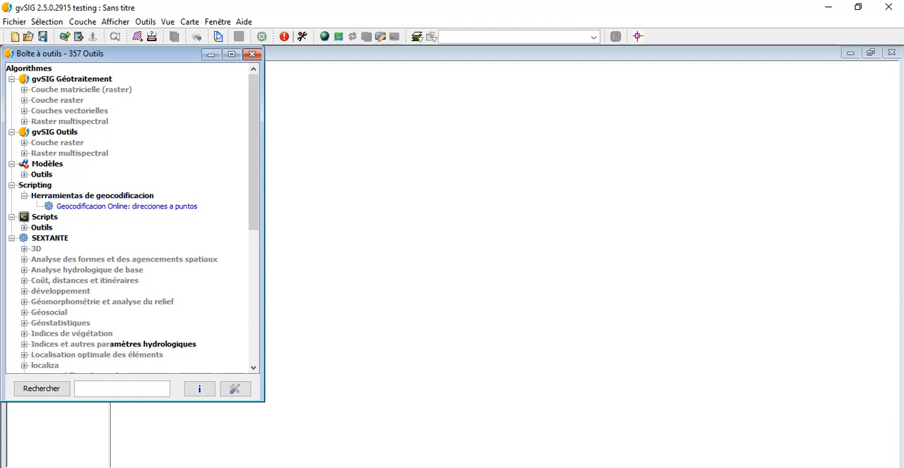
right_click(44, 202)
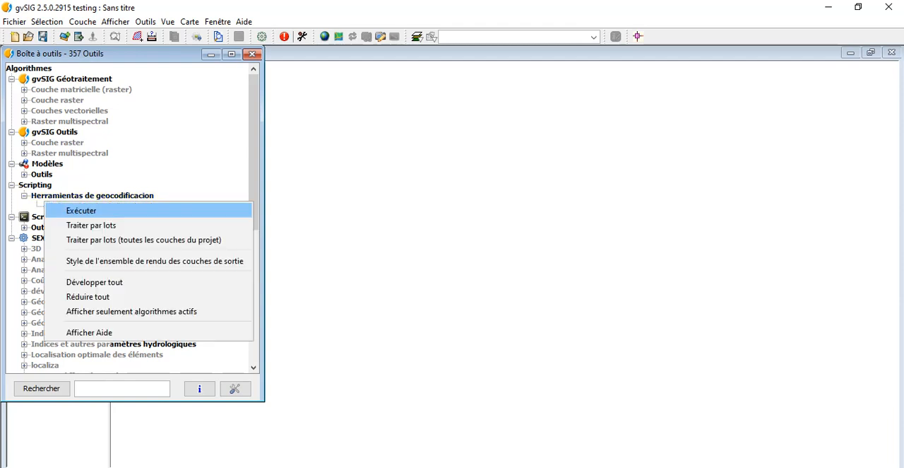
left_click(82, 209)
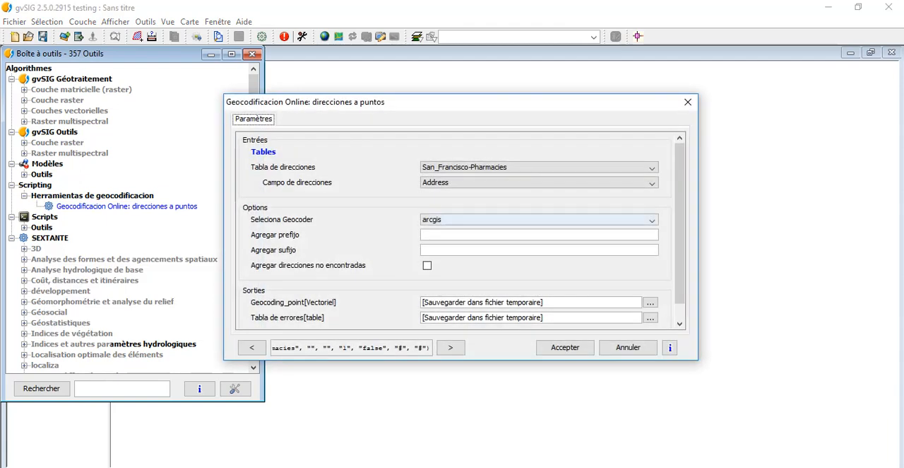
Run the geocoding on the San_Francisco-Pharmacies table with Address as the address field and arcgis as the geocoder.
left_click(652, 168)
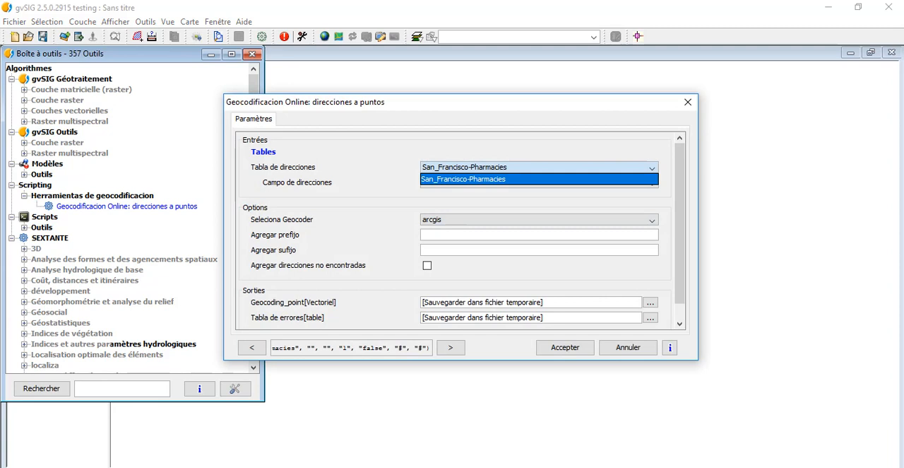
left_click(551, 179)
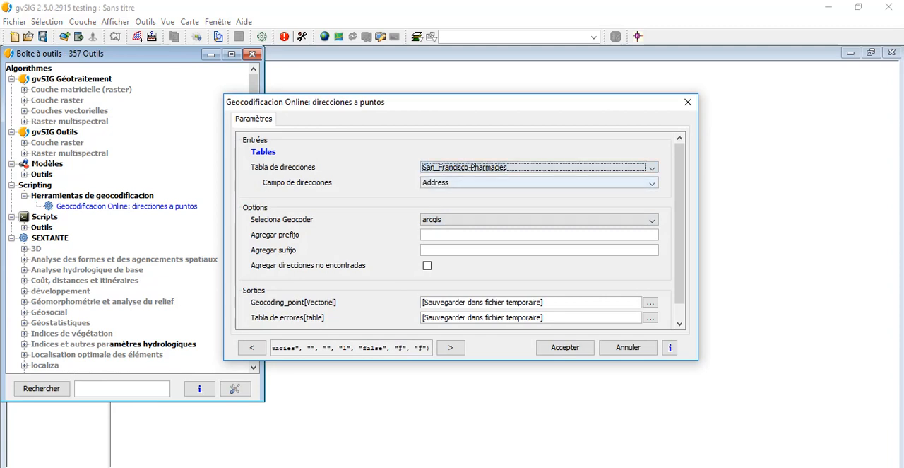
left_click(551, 183)
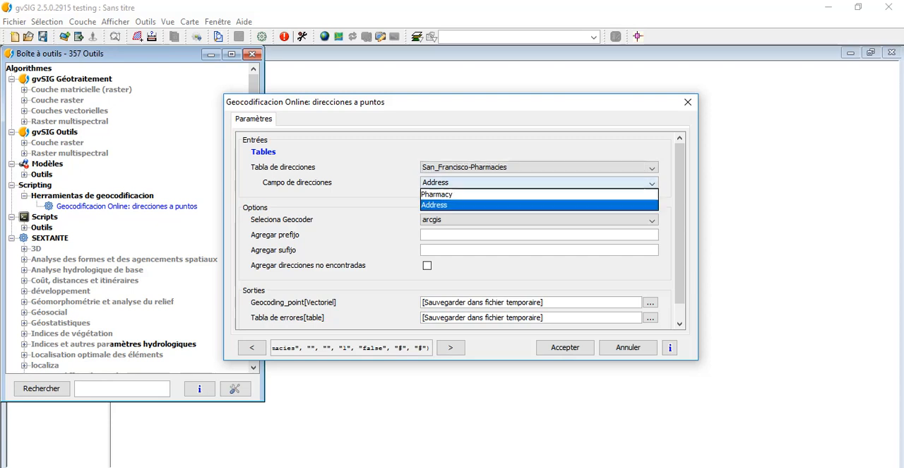
left_click(539, 205)
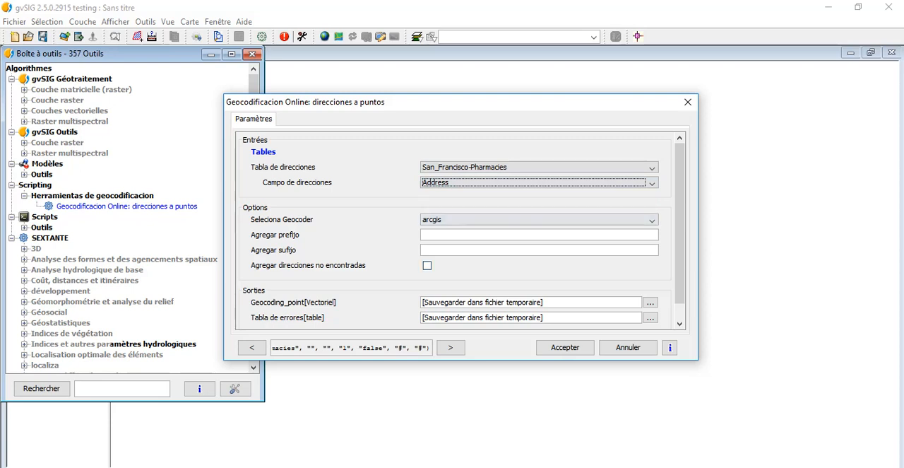
left_click(651, 220)
left_click(651, 221)
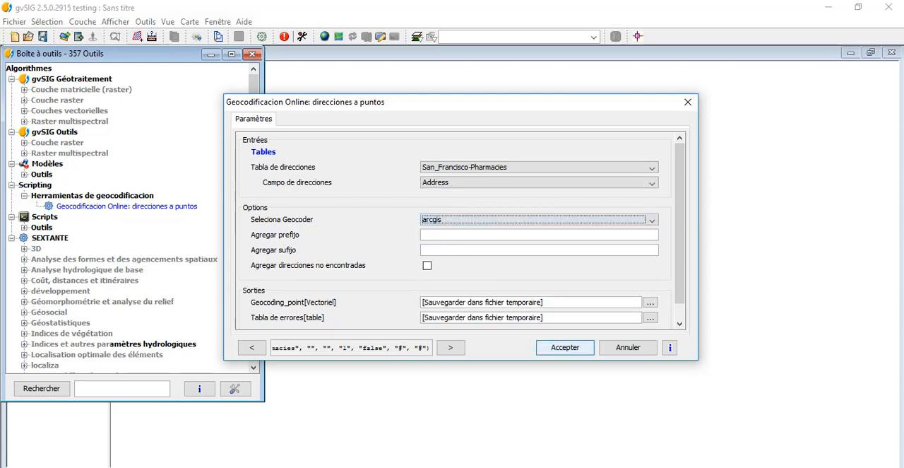
left_click(539, 347)
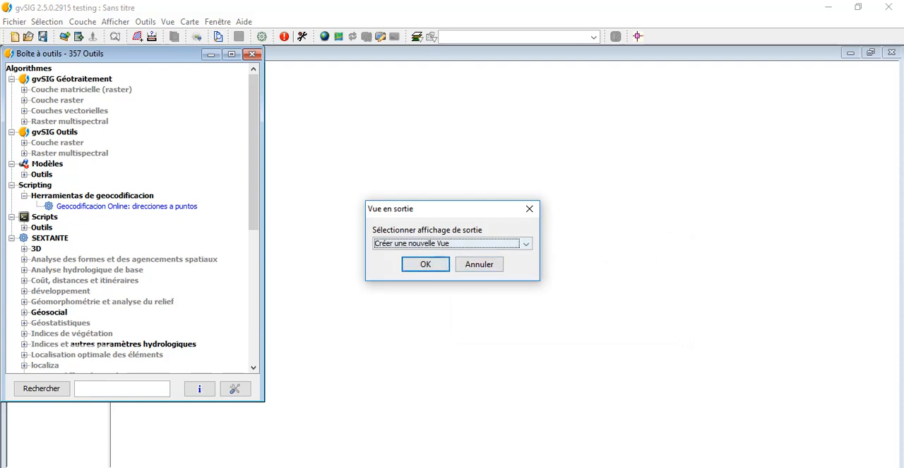
Send the geocoding output to the existing view "Sans titre" and close the toolbox.
left_click(526, 244)
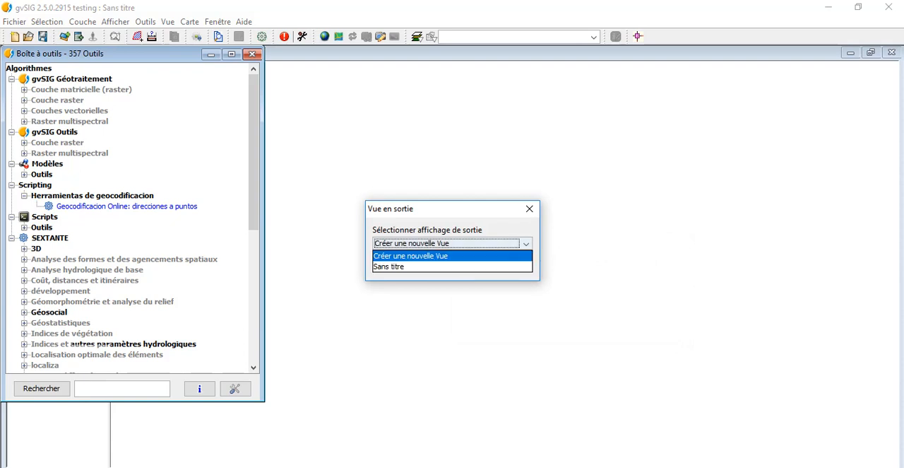
left_click(424, 267)
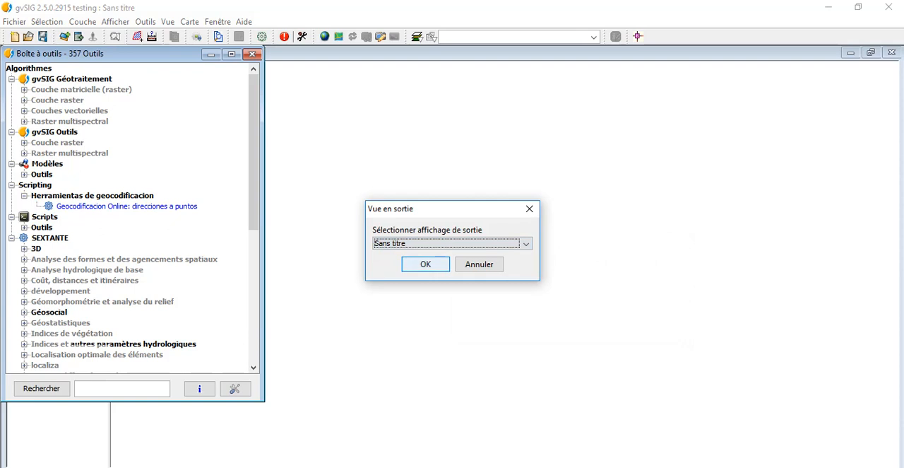
left_click(425, 264)
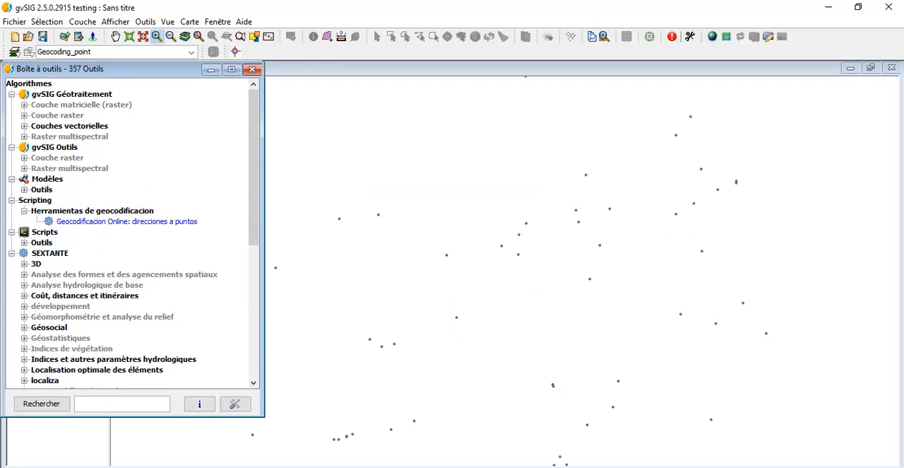
left_click(252, 69)
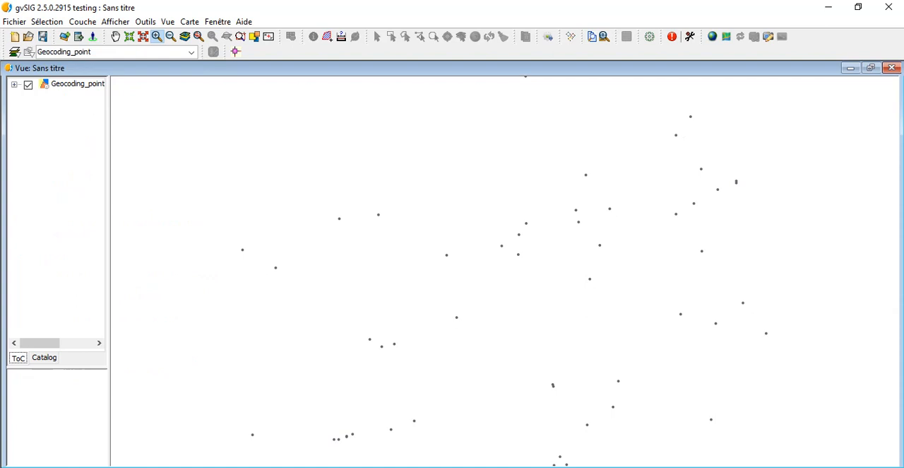
Change the Geocoding_point layer's symbol to Pharmacy 1 from the Health category of the OSM symbol library.
left_click(14, 84)
double_click(58, 95)
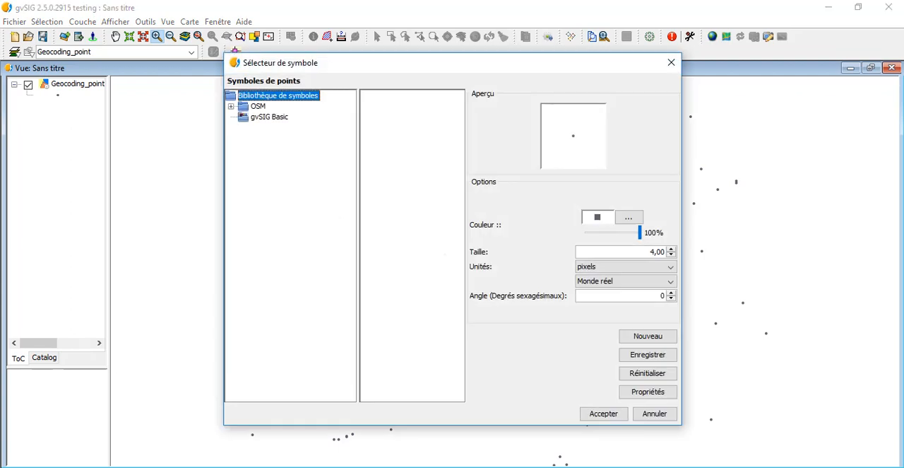
left_click(259, 106)
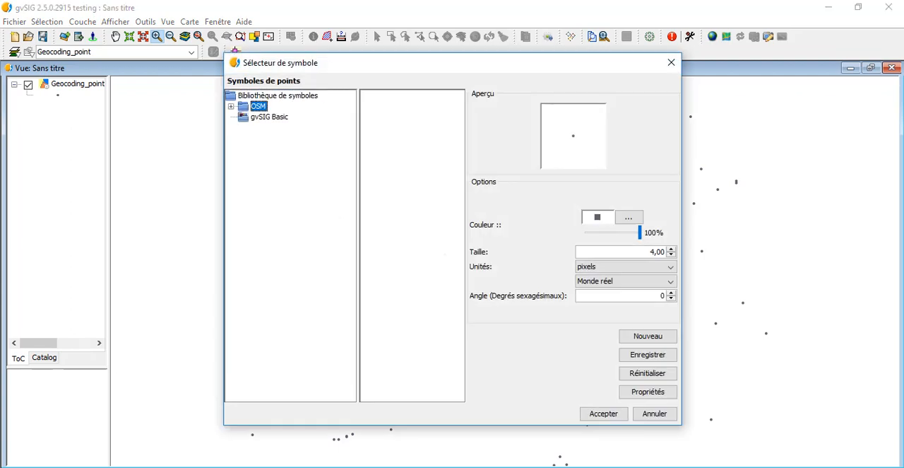
left_click(231, 106)
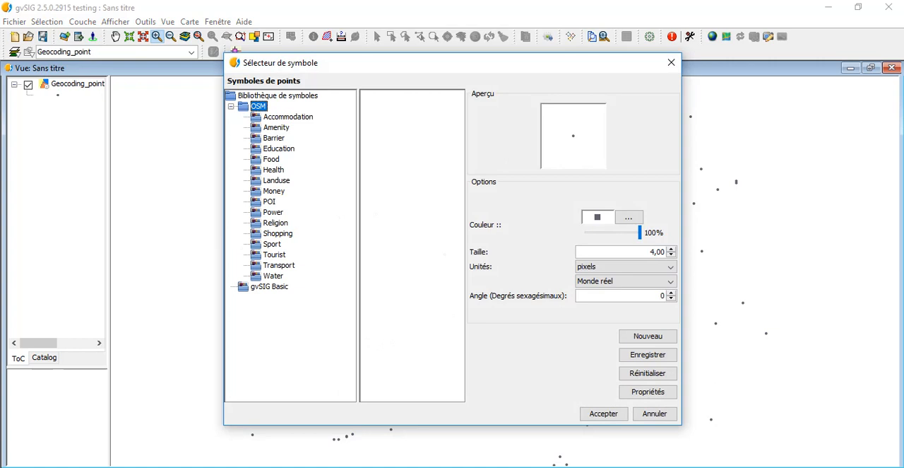
left_click(273, 170)
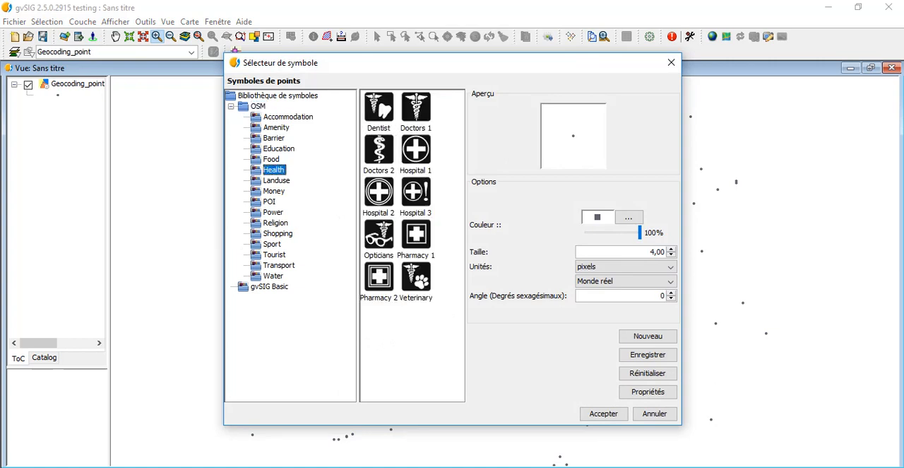
left_click(416, 236)
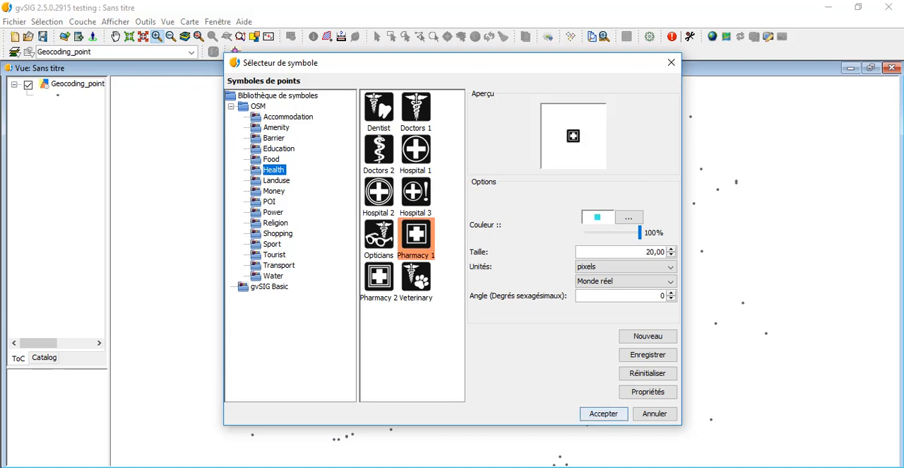
left_click(603, 414)
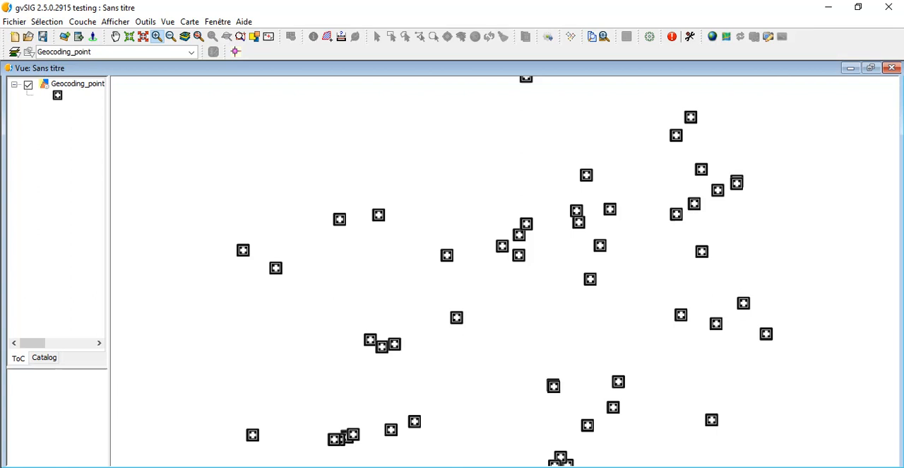
Review the Geocoding_point layer's attribute table, then close it.
right_click(76, 83)
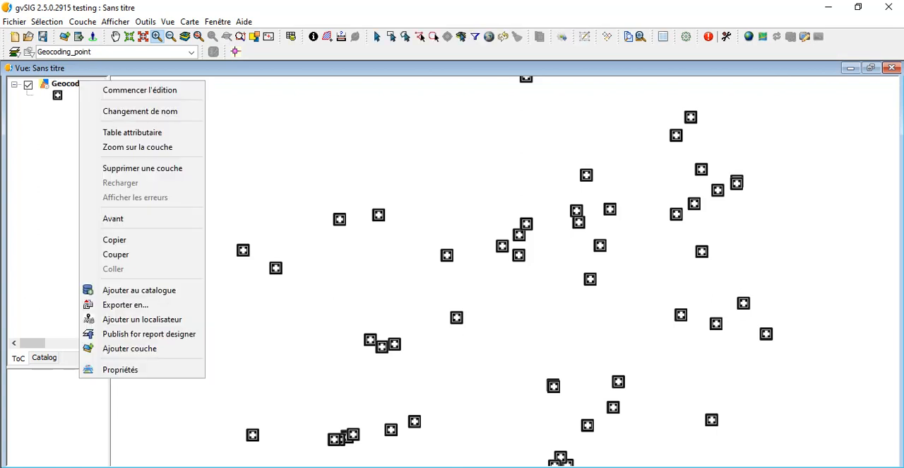
left_click(157, 131)
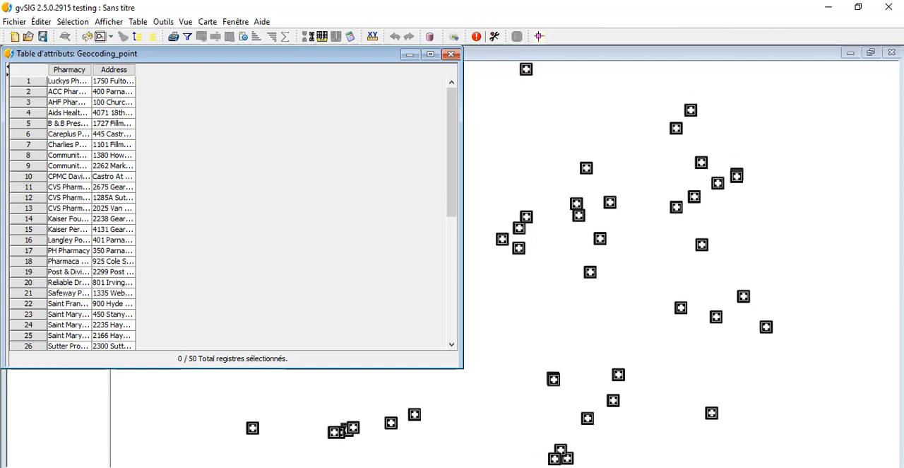
left_click(451, 54)
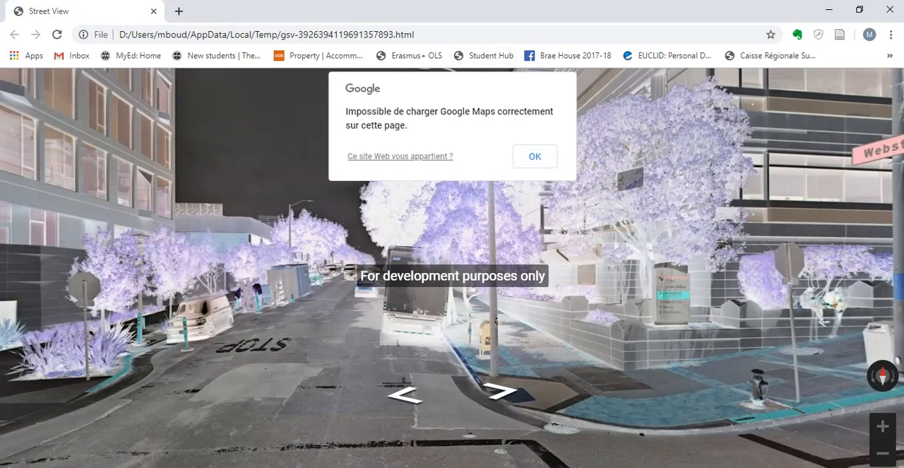
Dismiss the Google Maps warning, look around the street corner in Street View and close the browser.
left_click(535, 156)
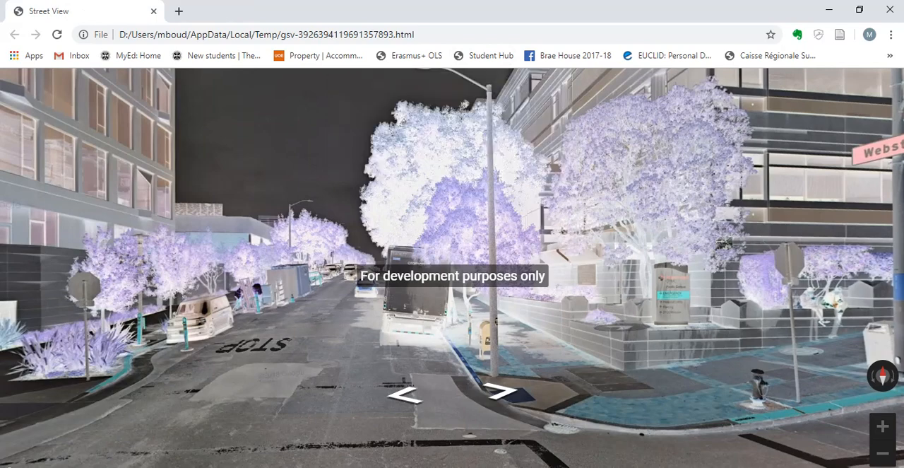
left_click_drag(625, 327, 332, 332)
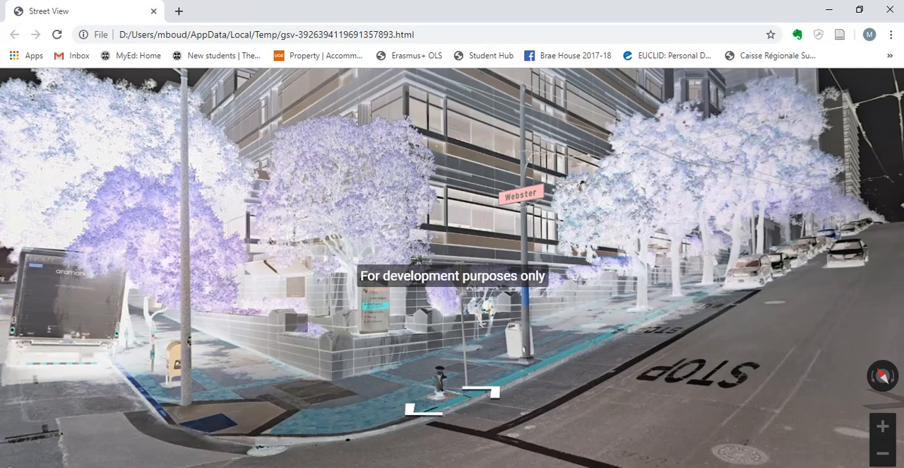
left_click_drag(590, 349, 519, 352)
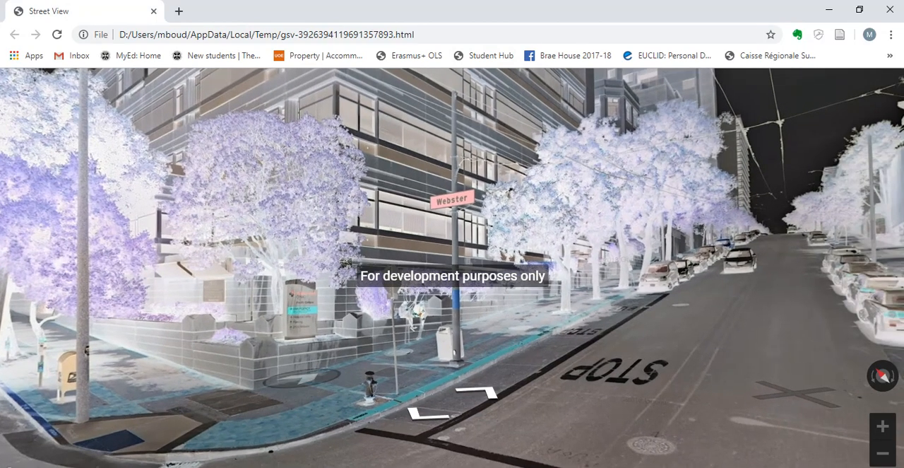
left_click_drag(630, 349, 417, 339)
left_click_drag(703, 311, 471, 287)
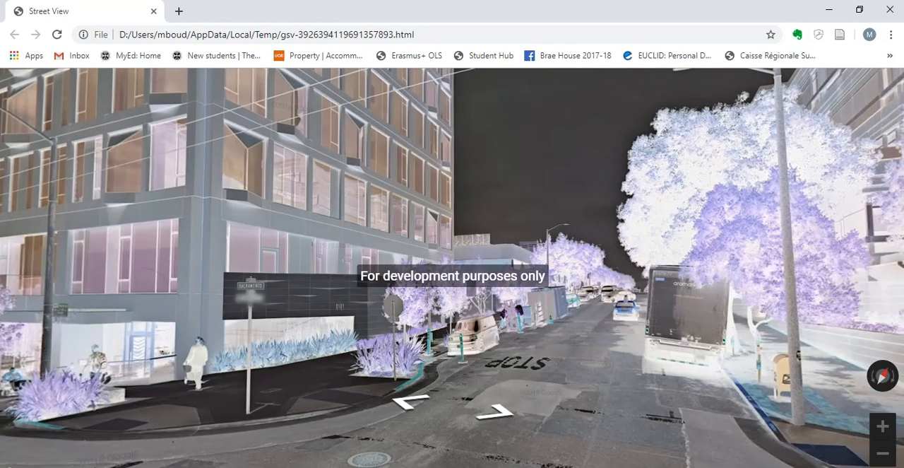
left_click_drag(767, 291, 545, 268)
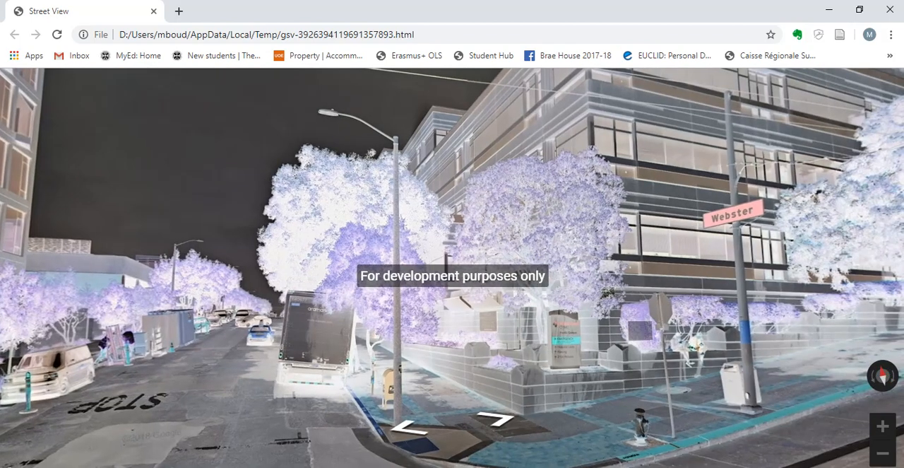
left_click(890, 9)
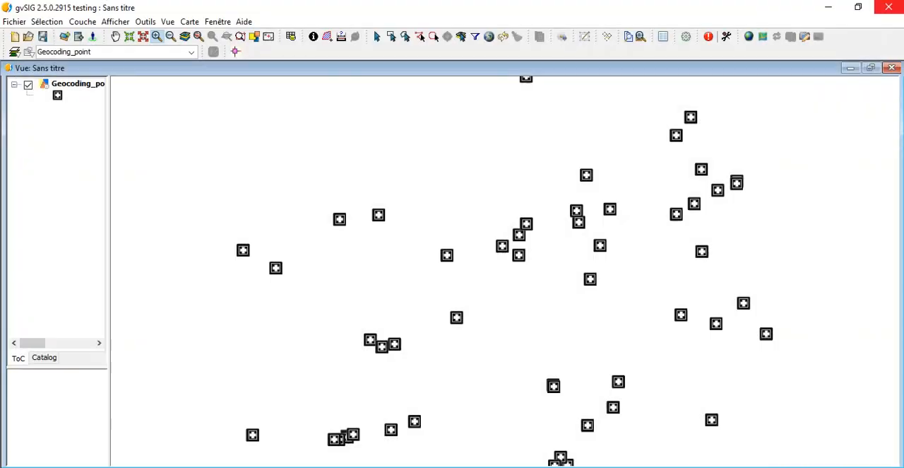